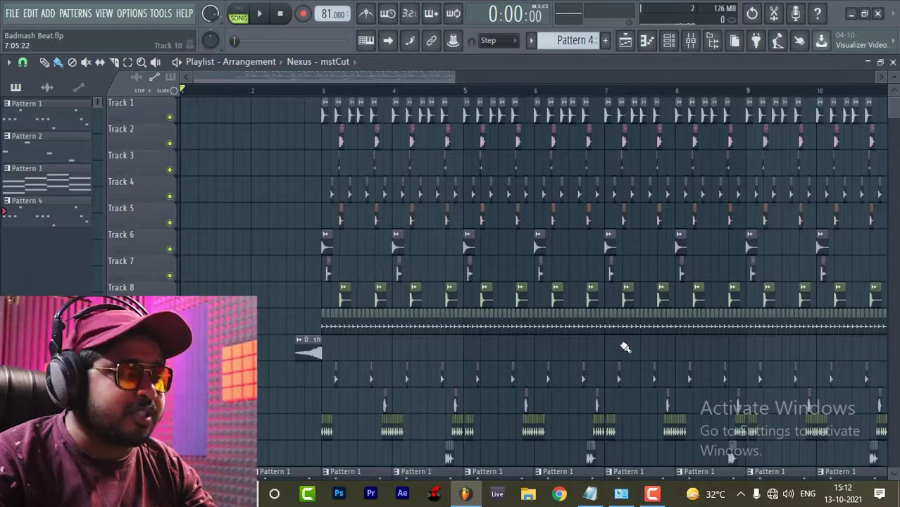
Play back the full song arrangement of the beat, including its lower tracks, and stop playback.
{"action": "scroll", "coordinate": [623, 346], "scroll_direction": "down", "scroll_amount": 2}
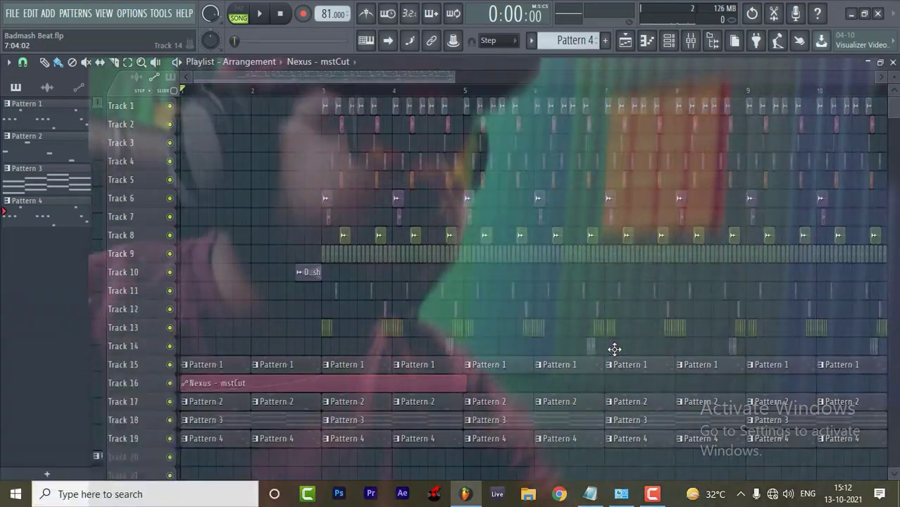
{"action": "key", "text": "space"}
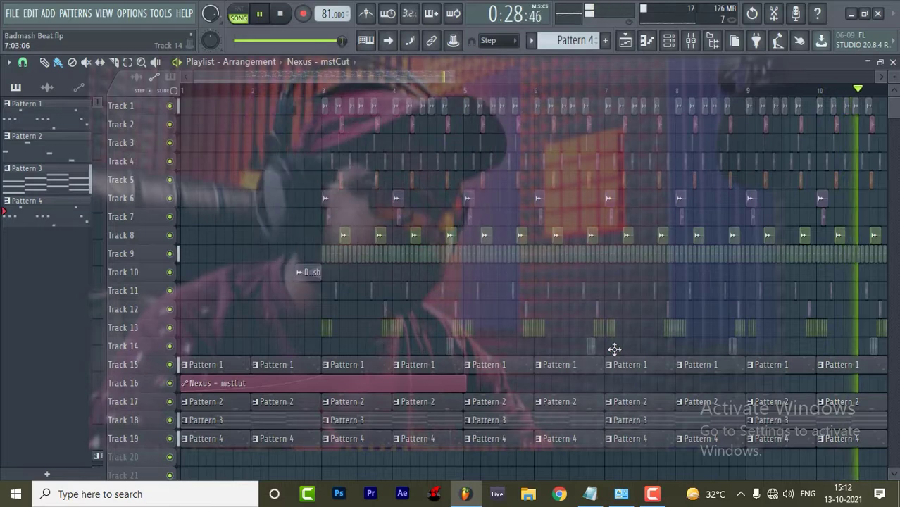
{"action": "key", "text": "space"}
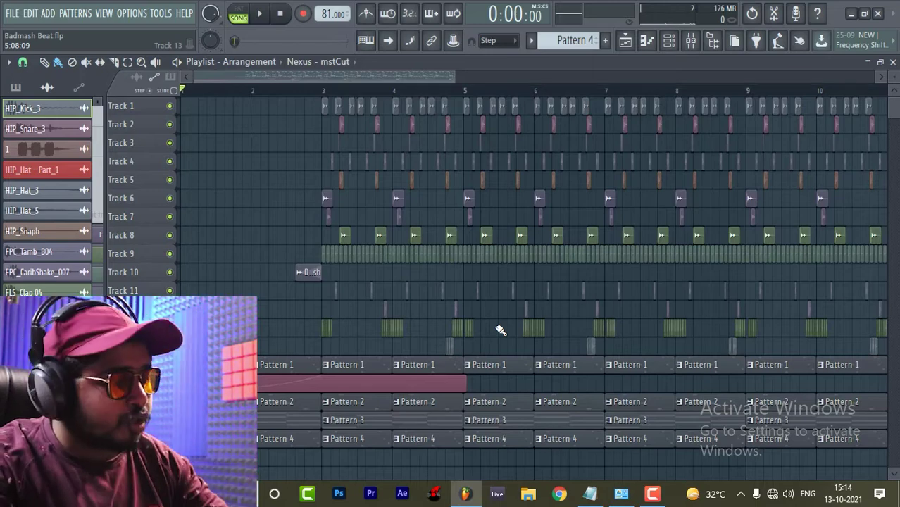
Save a copy of the project to the Desktop as "Badmash Beat 1".
{"action": "key", "text": "ctrl+shift+s"}
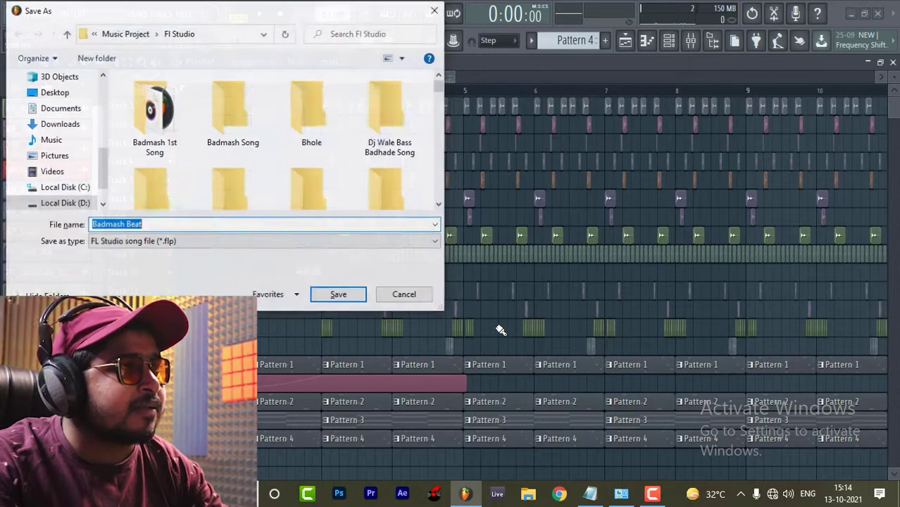
{"action": "left_click", "coordinate": [52, 92]}
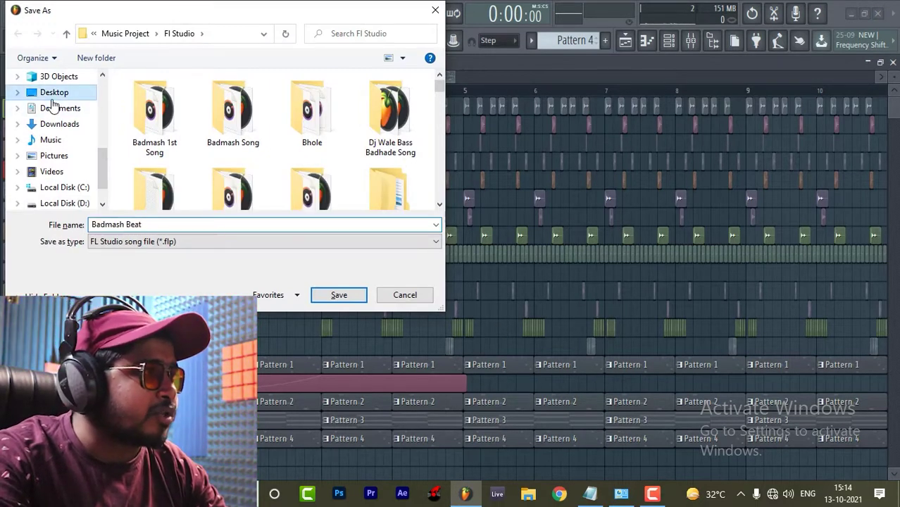
{"action": "left_click", "coordinate": [174, 226]}
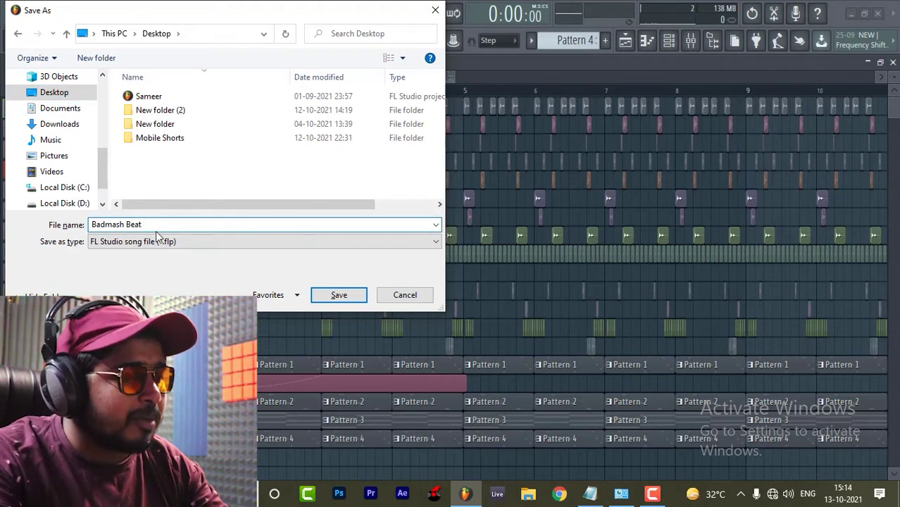
{"action": "left_click", "coordinate": [327, 295]}
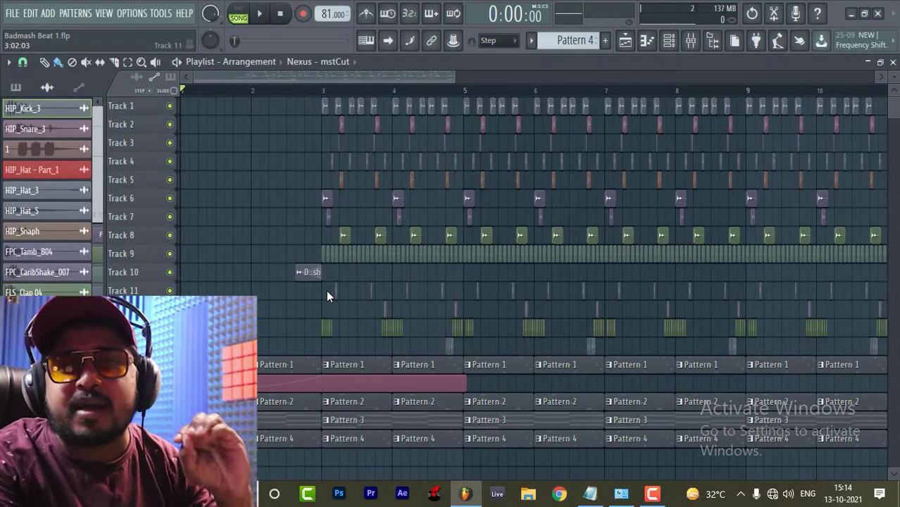
Open the channel rack and rename the HIP_Kick_3 channel to "Kick".
{"action": "left_click", "coordinate": [670, 43]}
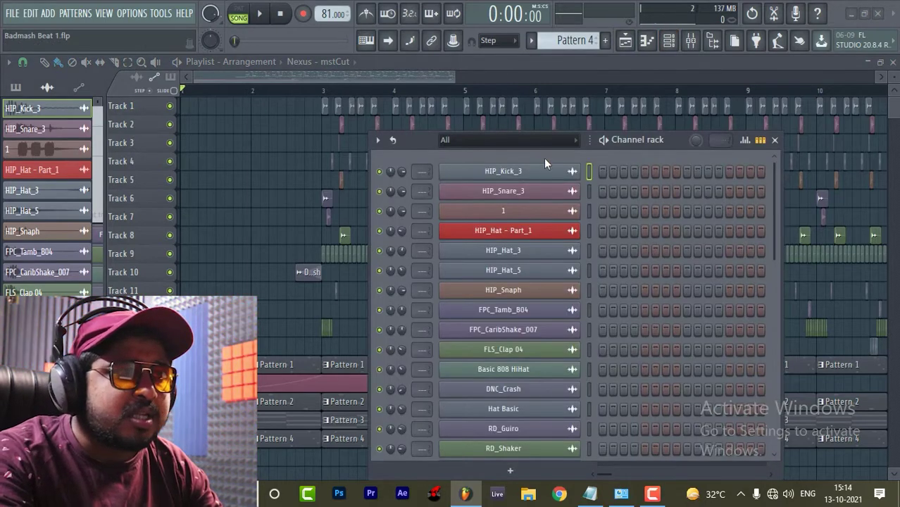
{"action": "scroll", "coordinate": [533, 312], "scroll_direction": "down", "scroll_amount": 3}
{"action": "scroll", "coordinate": [533, 312], "scroll_direction": "up", "scroll_amount": 4}
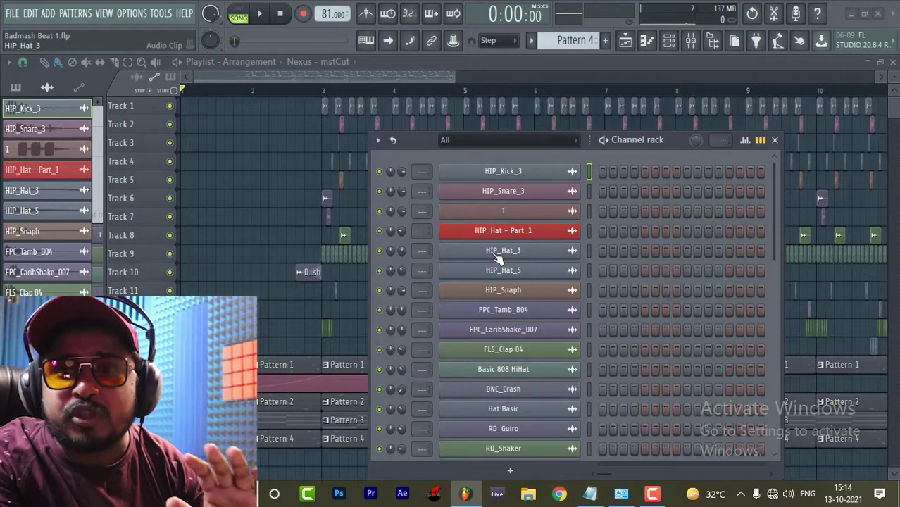
{"action": "right_click", "coordinate": [491, 172]}
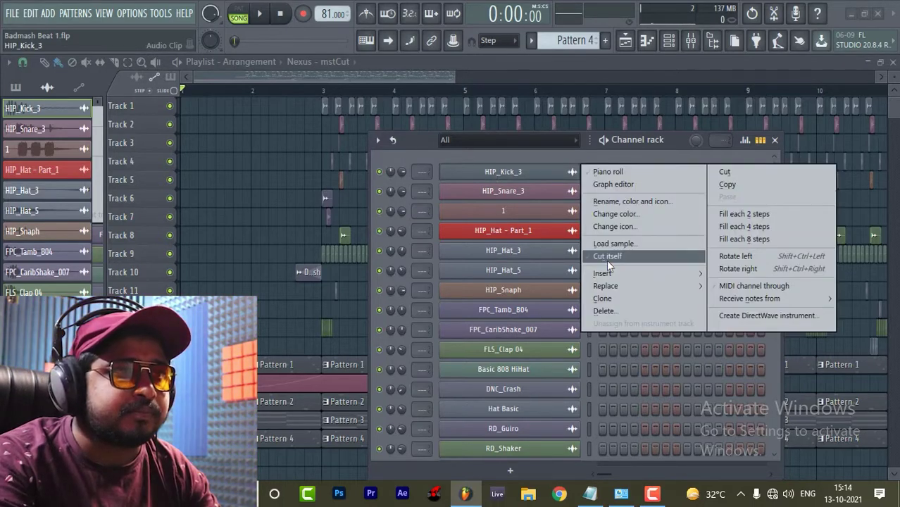
{"action": "left_click", "coordinate": [611, 202]}
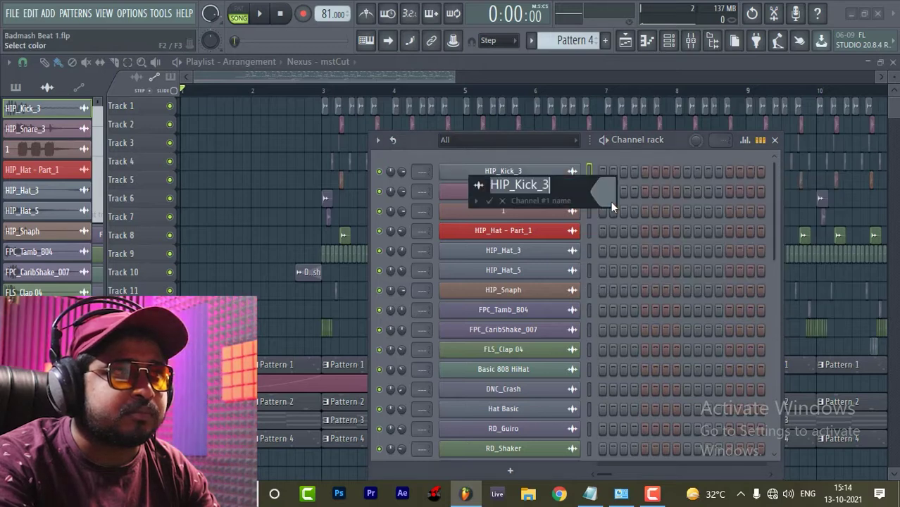
{"action": "type", "text": "Kick"}
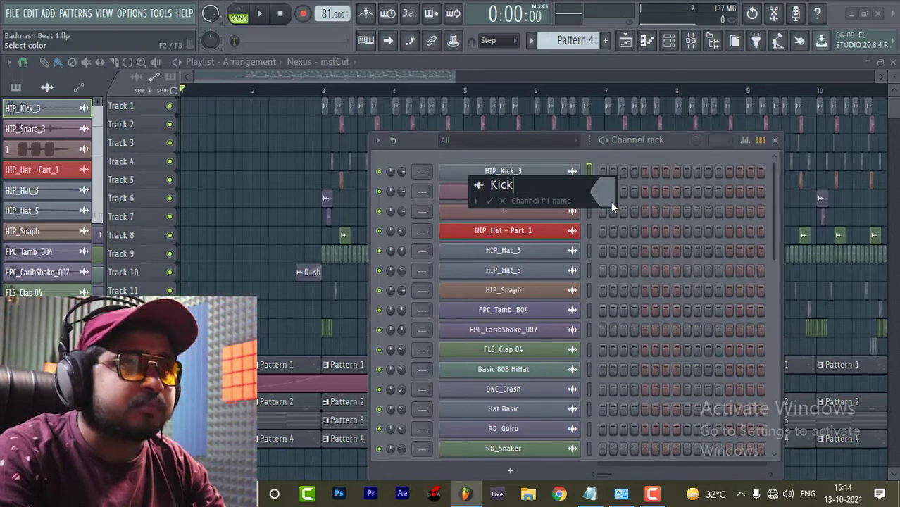
{"action": "left_click", "coordinate": [489, 201]}
Rename the HIP_Snare_3 channel to "Snare".
{"action": "right_click", "coordinate": [492, 194]}
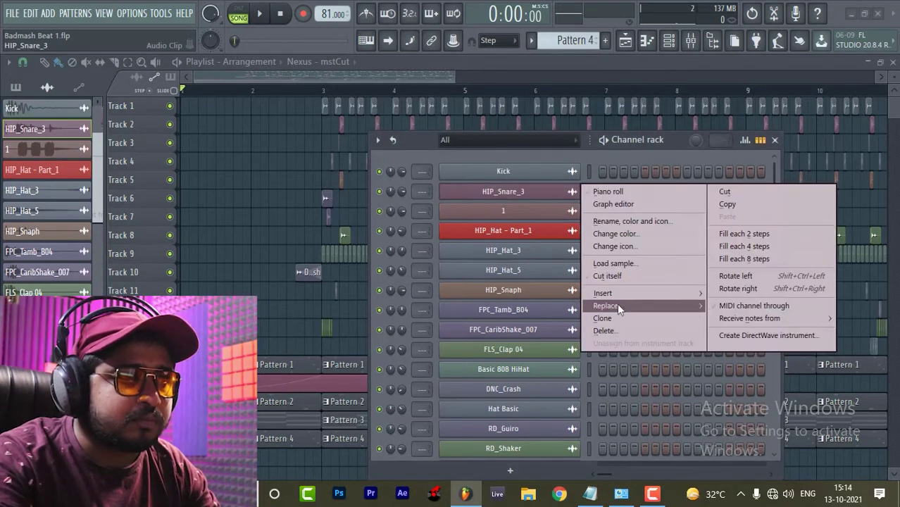
{"action": "left_click", "coordinate": [614, 225]}
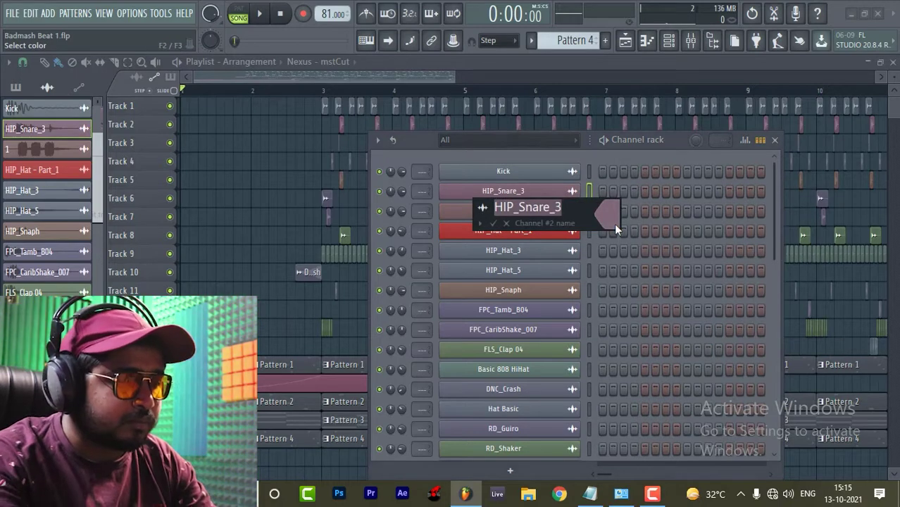
{"action": "type", "text": "Sane"}
{"action": "key", "text": "BackSpace"}
{"action": "key", "text": "BackSpace"}
{"action": "key", "text": "BackSpace"}
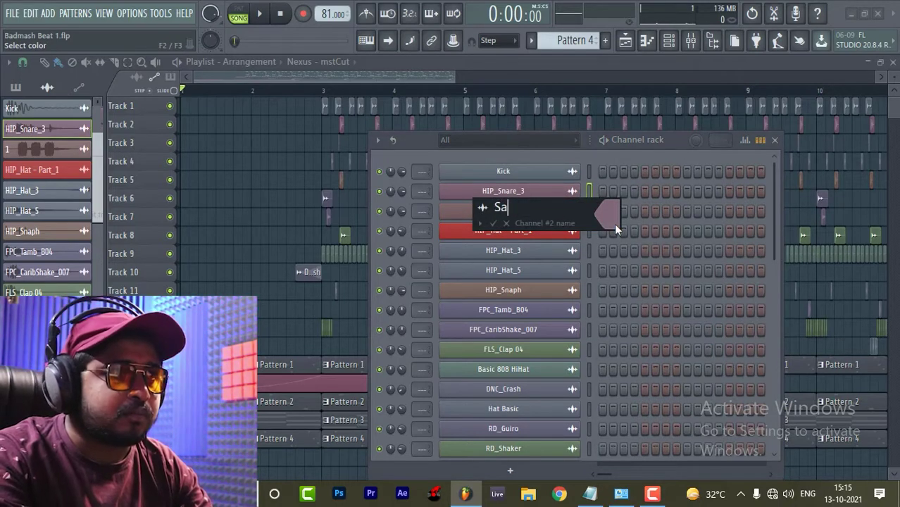
{"action": "type", "text": "nare"}
{"action": "key", "text": "Return"}
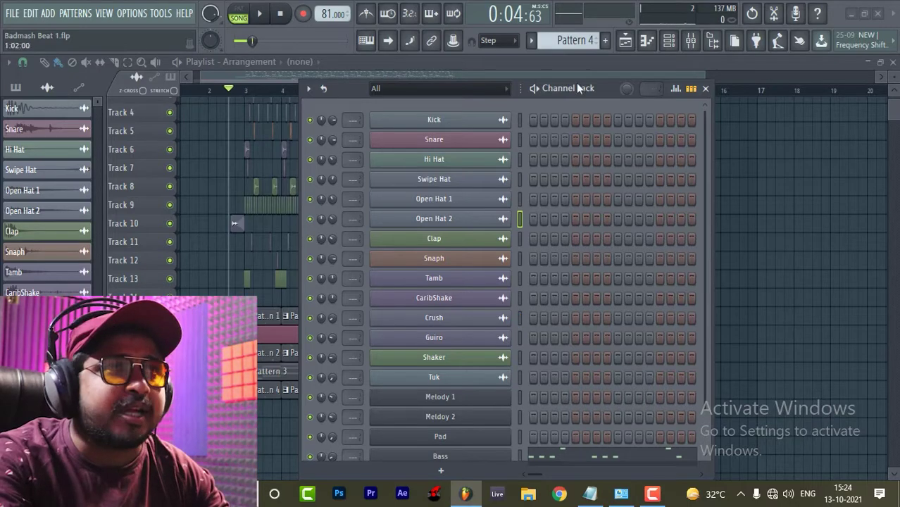
Close the channel rack and open the Tuk clip's channel settings from the playlist.
{"action": "left_click", "coordinate": [705, 88]}
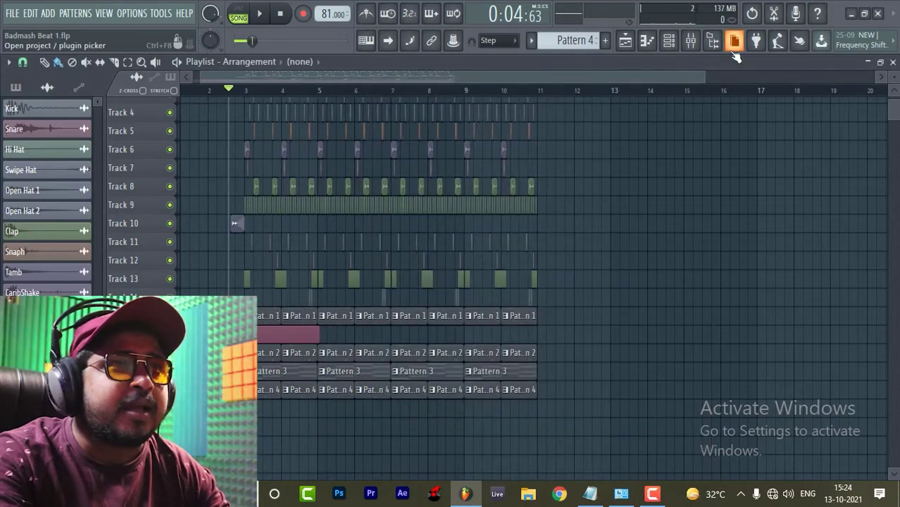
{"action": "left_click_drag", "start_coordinate": [704, 77], "coordinate": [545, 77]}
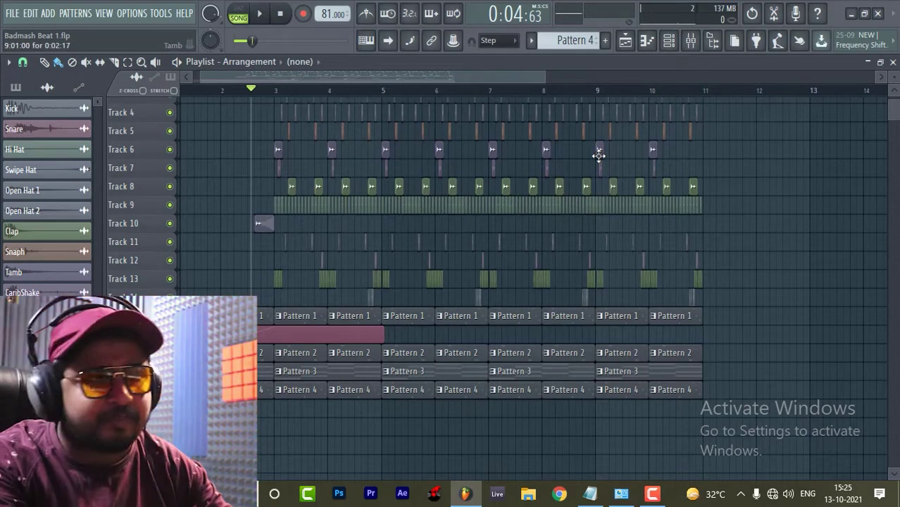
{"action": "scroll", "coordinate": [295, 134], "scroll_direction": "up", "scroll_amount": 3}
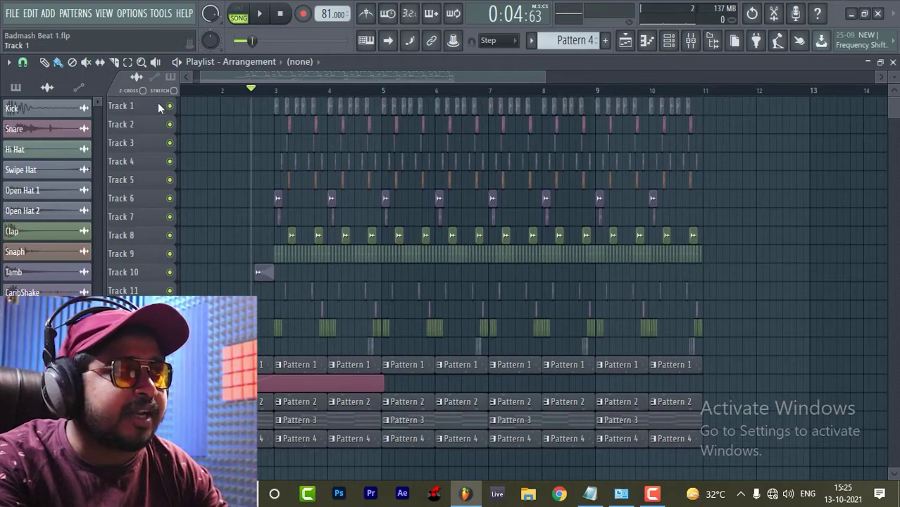
{"action": "double_click", "coordinate": [365, 178]}
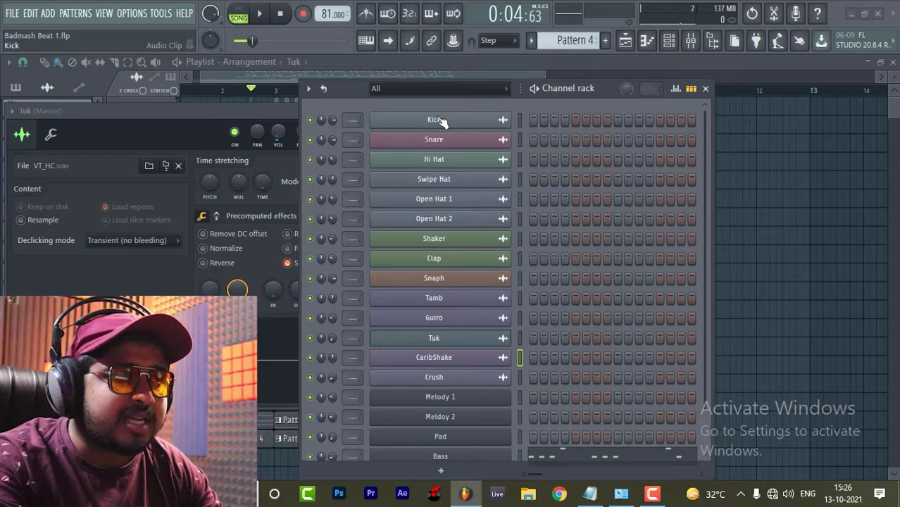
Select the drum channels from Kick through Crush, colour them with a yellow gradient, and close the channel rack.
{"action": "scroll", "coordinate": [482, 268], "scroll_direction": "down", "scroll_amount": 2}
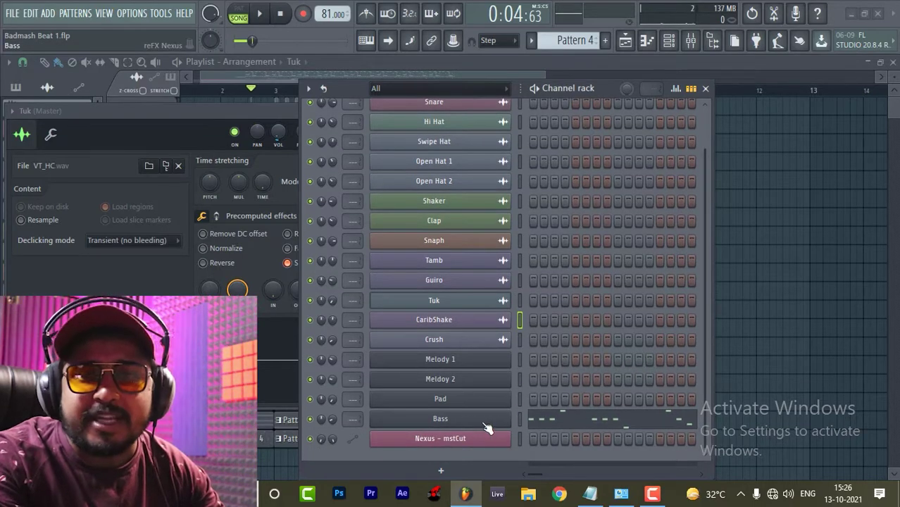
{"action": "scroll", "coordinate": [567, 236], "scroll_direction": "up", "scroll_amount": 2}
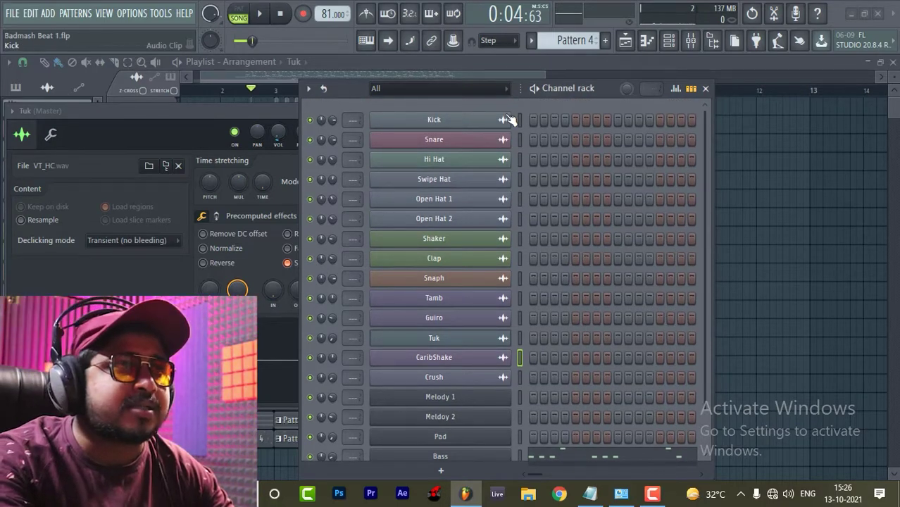
{"action": "left_click_drag", "start_coordinate": [510, 121], "coordinate": [681, 336]}
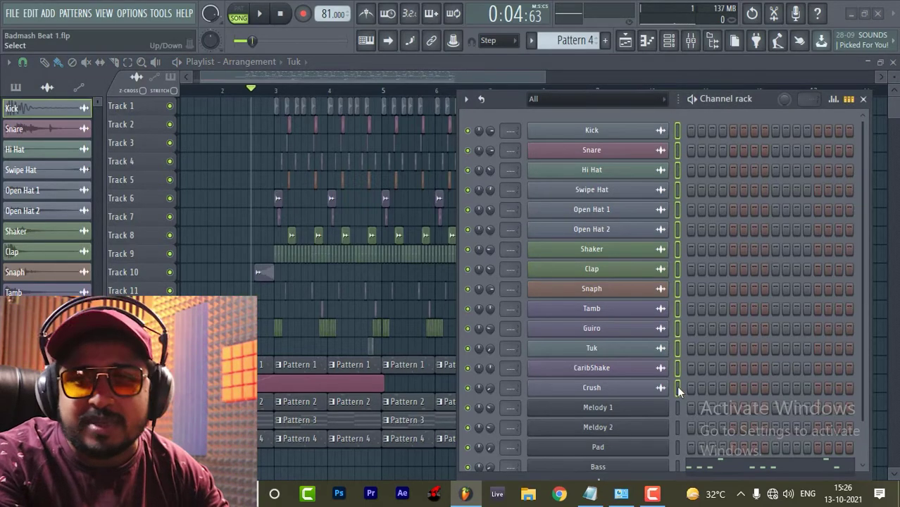
{"action": "left_click", "coordinate": [465, 100]}
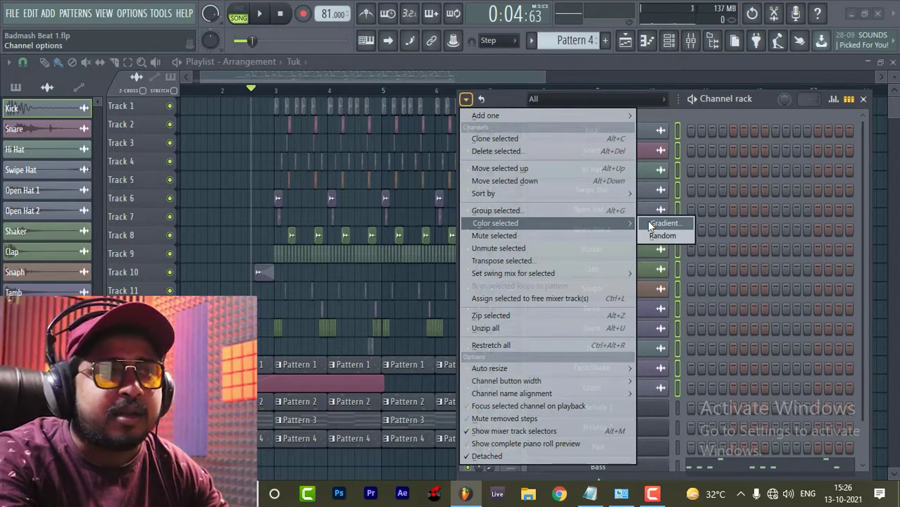
{"action": "left_click", "coordinate": [650, 224]}
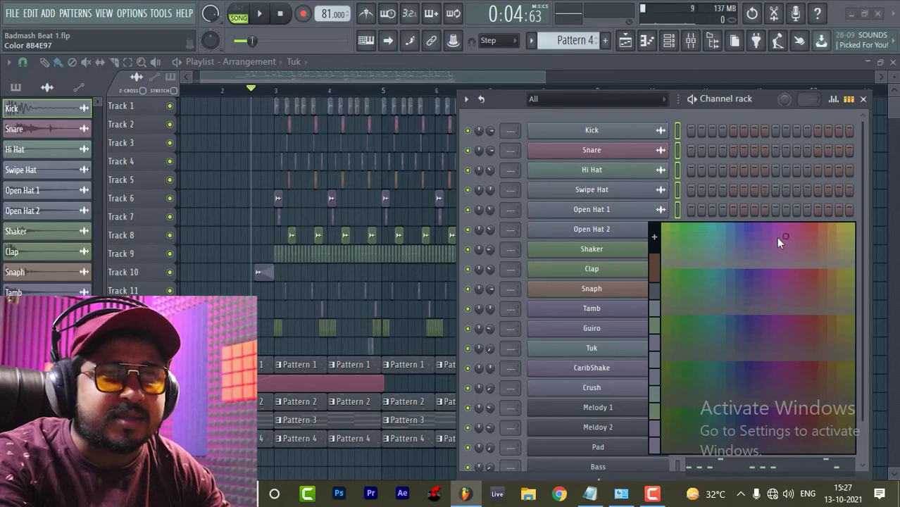
{"action": "left_click", "coordinate": [760, 231]}
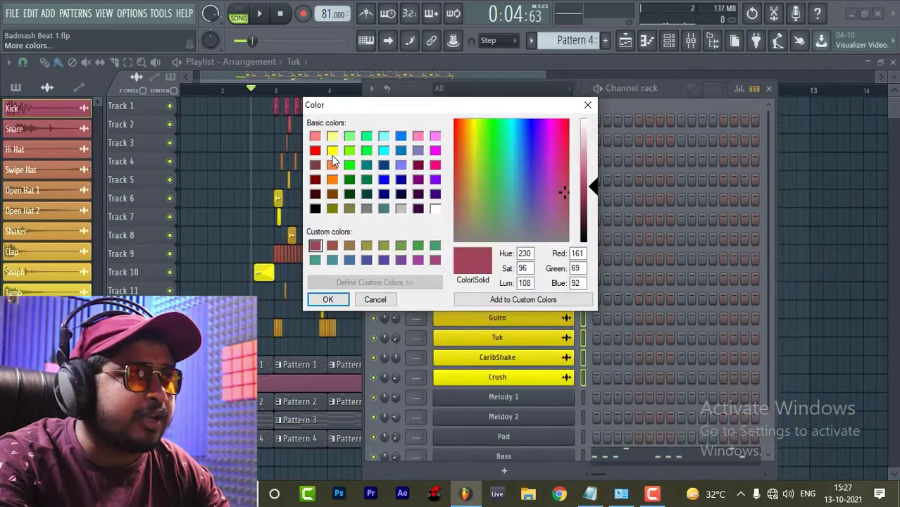
{"action": "left_click", "coordinate": [333, 150]}
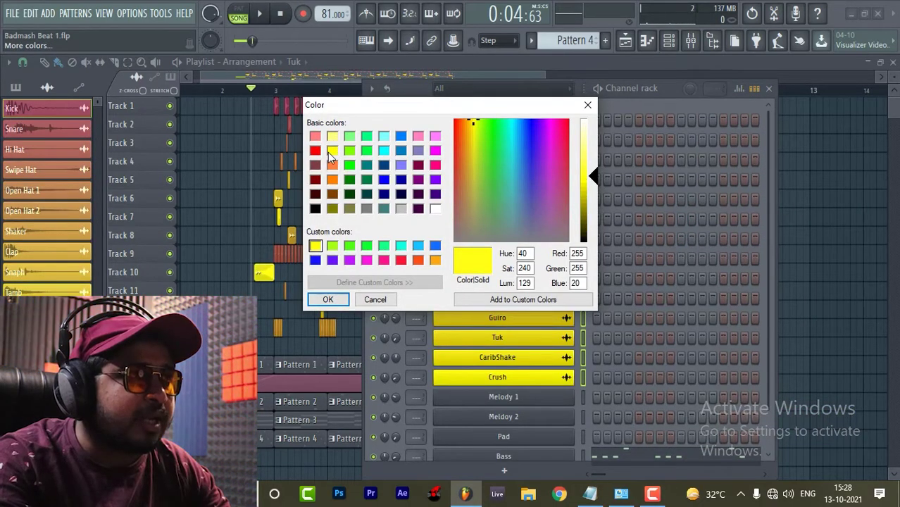
{"action": "left_click", "coordinate": [330, 152]}
{"action": "left_click", "coordinate": [328, 299]}
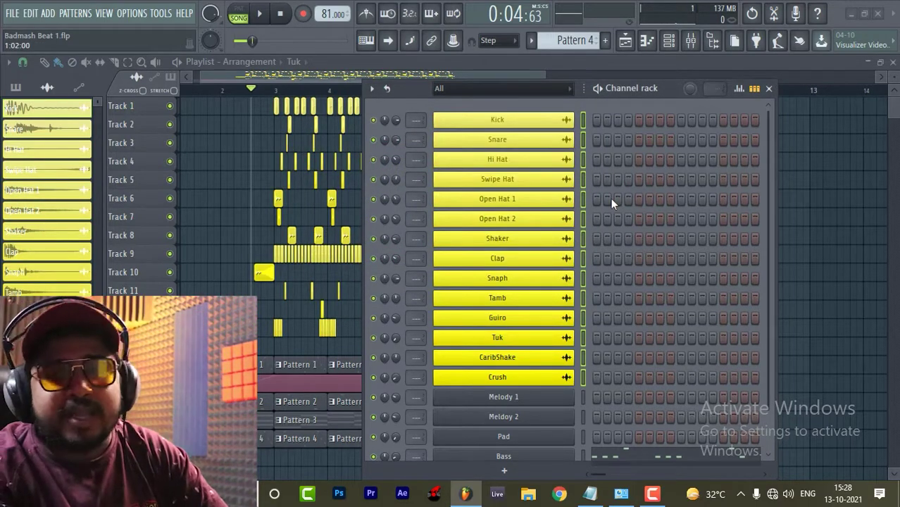
{"action": "left_click", "coordinate": [768, 88]}
{"action": "scroll", "coordinate": [755, 230], "scroll_direction": "down", "scroll_amount": 1}
{"action": "scroll", "coordinate": [755, 229], "scroll_direction": "up", "scroll_amount": 1}
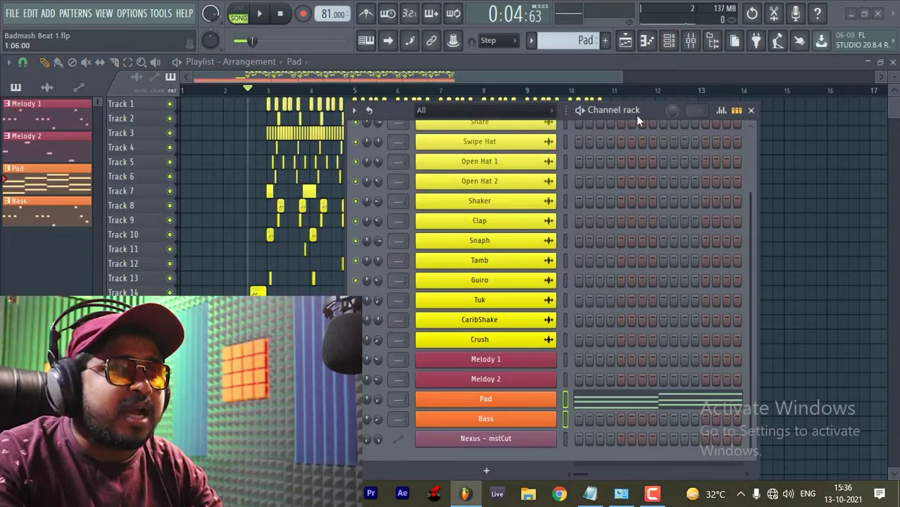
Select all channels from Kick through Bass, leaving out Nexus - mstCut, and route them to consecutive mixer tracks starting at Insert 1.
{"action": "left_click_drag", "start_coordinate": [636, 115], "coordinate": [775, 111]}
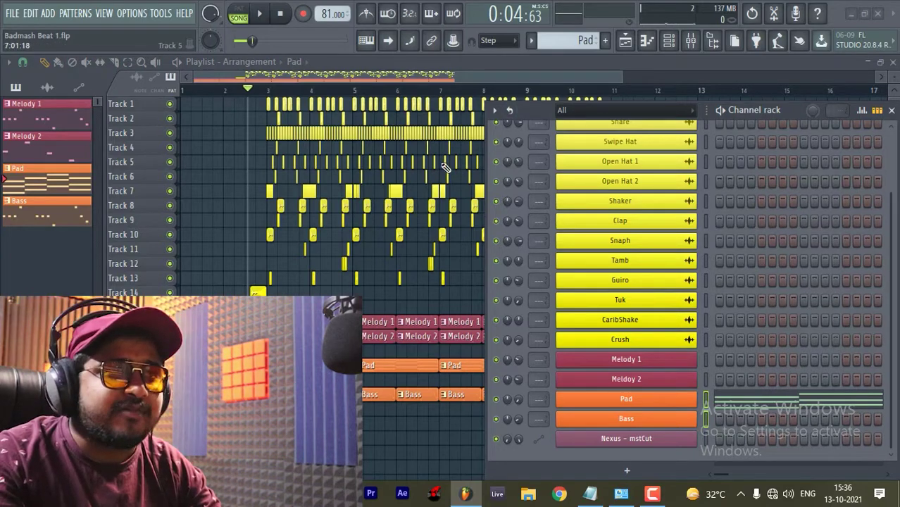
{"action": "left_click", "coordinate": [691, 40]}
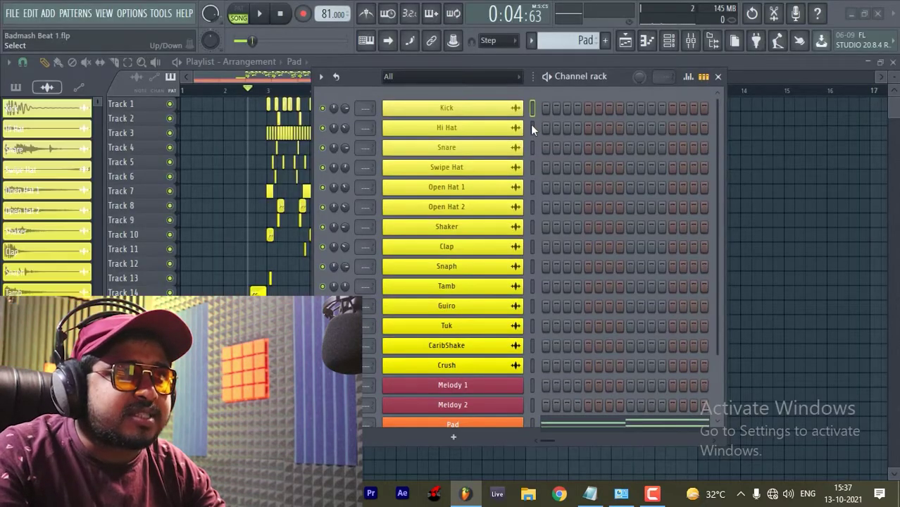
{"action": "left_click_drag", "start_coordinate": [531, 124], "coordinate": [534, 361]}
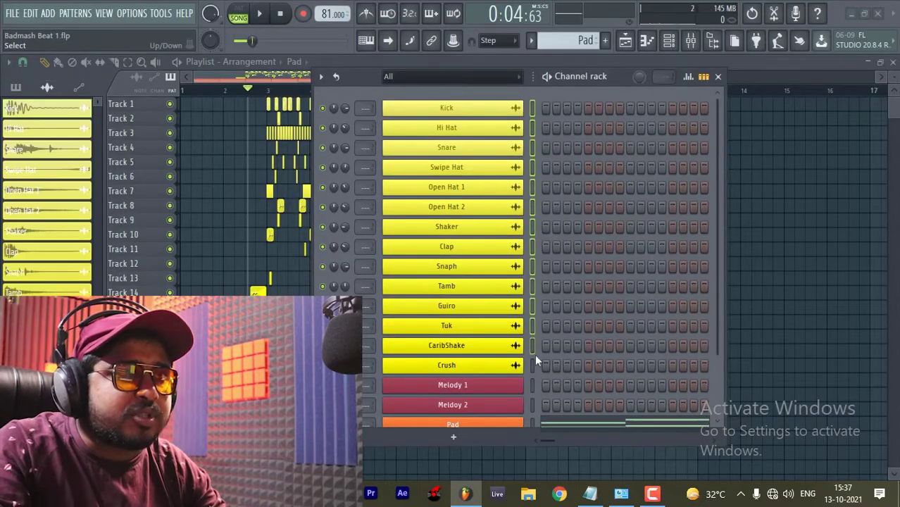
{"action": "scroll", "coordinate": [564, 345], "scroll_direction": "down", "scroll_amount": 3}
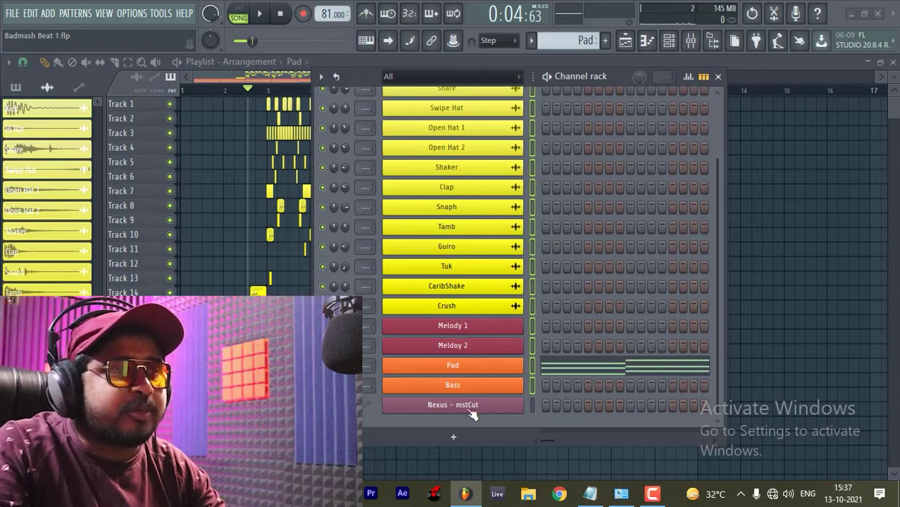
{"action": "scroll", "coordinate": [639, 187], "scroll_direction": "up", "scroll_amount": 1}
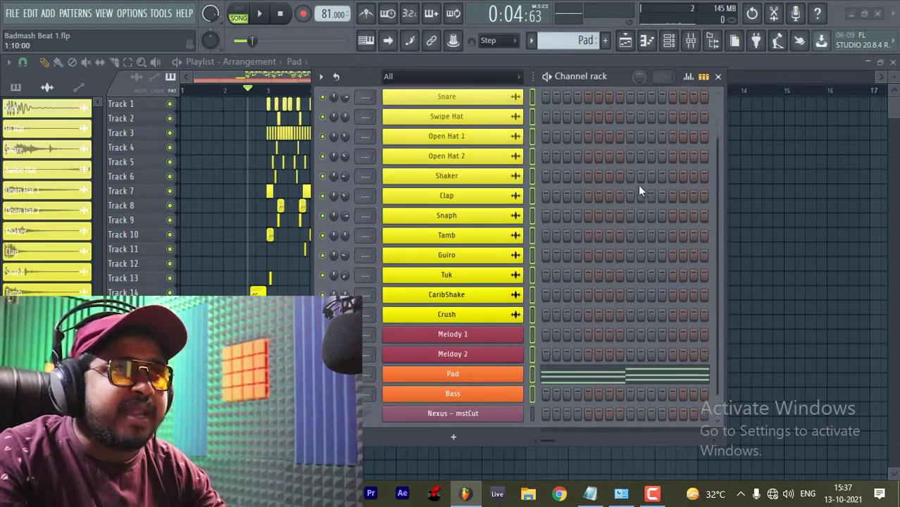
{"action": "scroll", "coordinate": [638, 187], "scroll_direction": "up", "scroll_amount": 2}
{"action": "scroll", "coordinate": [561, 195], "scroll_direction": "down", "scroll_amount": 3}
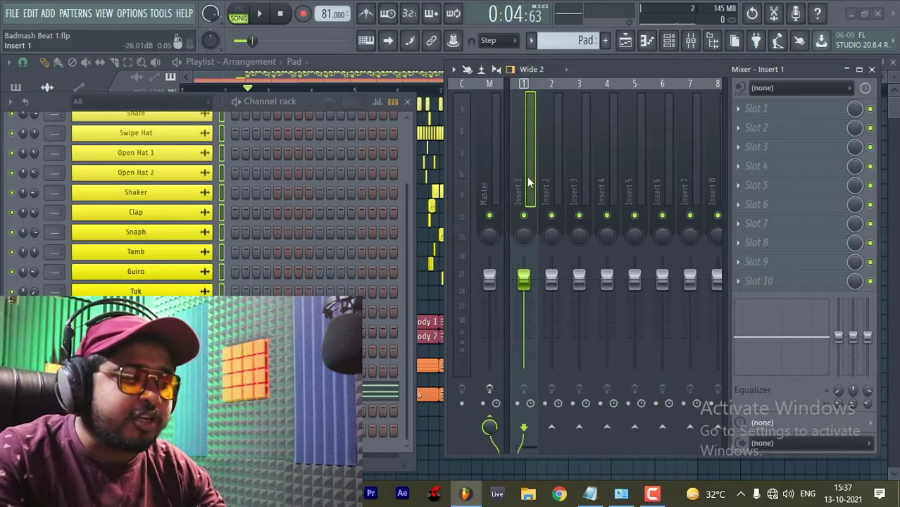
{"action": "key", "text": "ctrl+l"}
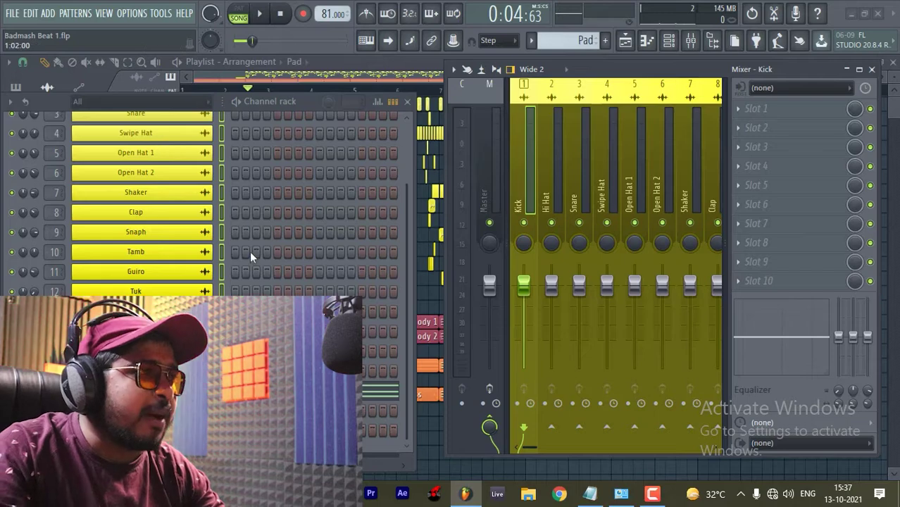
{"action": "scroll", "coordinate": [249, 252], "scroll_direction": "up", "scroll_amount": 3}
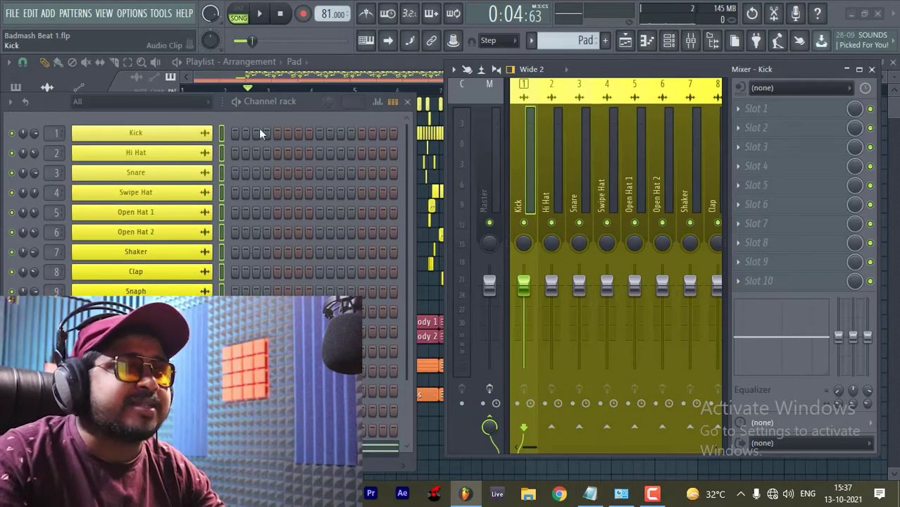
Maximize the mixer to check the routed tracks from Kick through Bass, and close the mixer and the channel rack.
{"action": "left_click", "coordinate": [859, 69]}
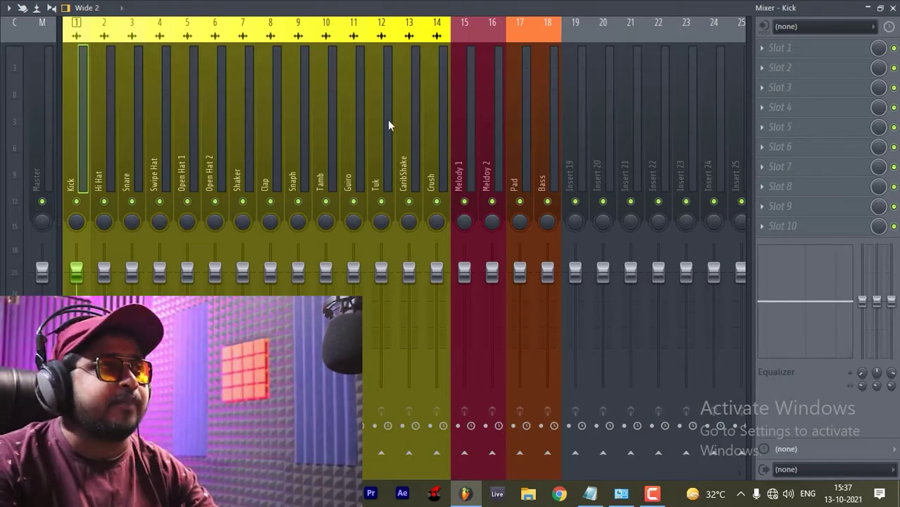
{"action": "left_click", "coordinate": [892, 8]}
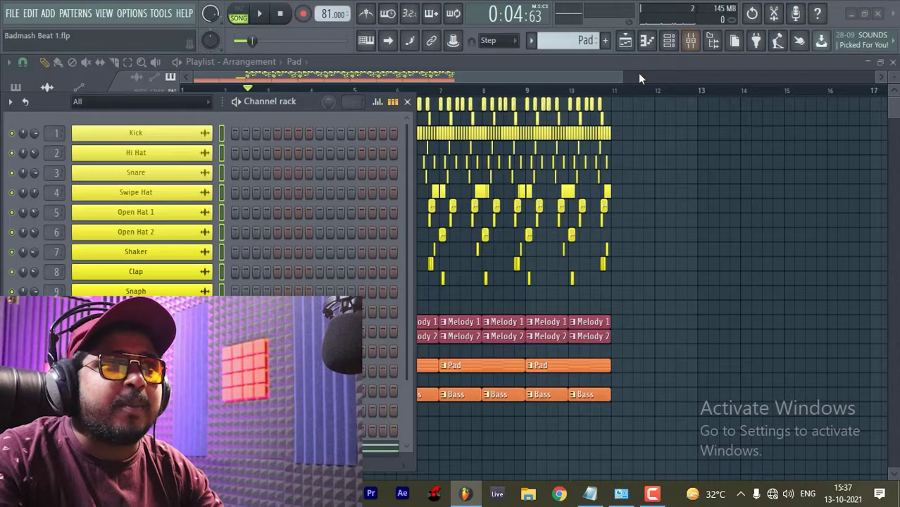
{"action": "left_click", "coordinate": [407, 101]}
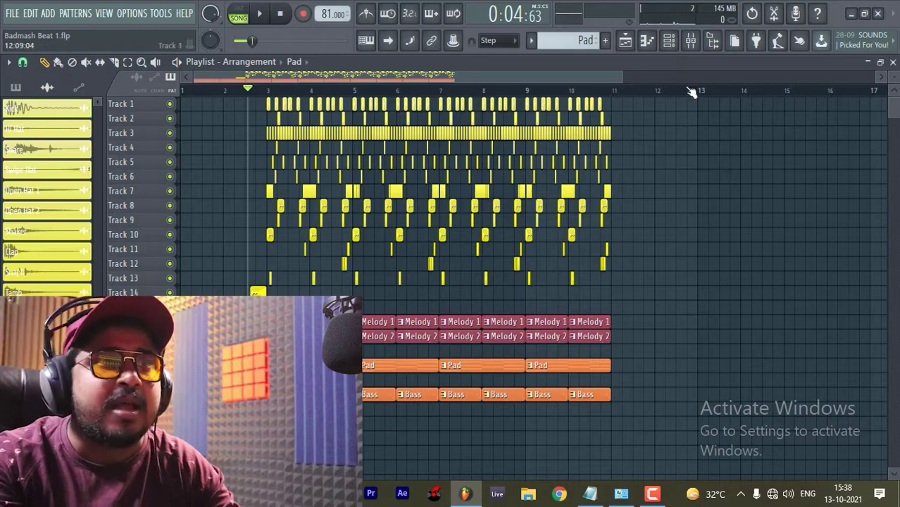
Reopen the mixer, restore it to its smaller window size, and show the channel rack beside it.
{"action": "left_click", "coordinate": [691, 40]}
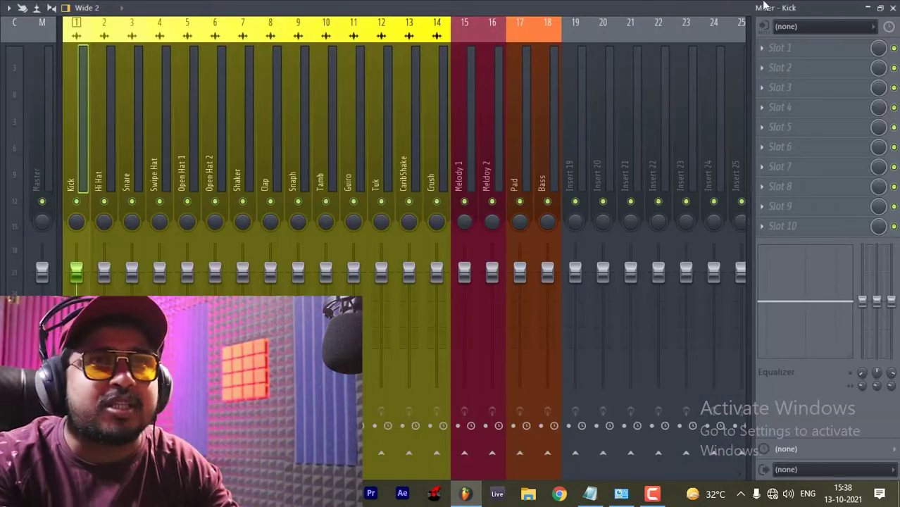
{"action": "left_click", "coordinate": [882, 7]}
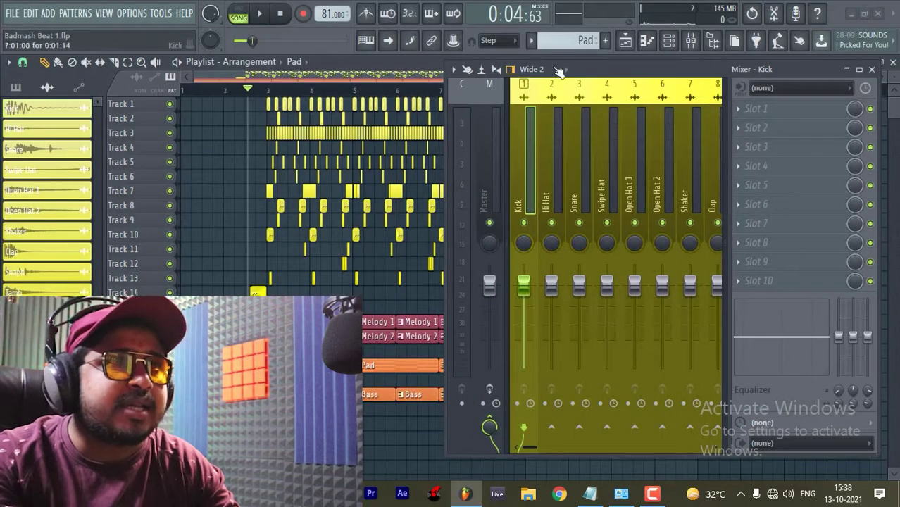
{"action": "key", "text": "F6"}
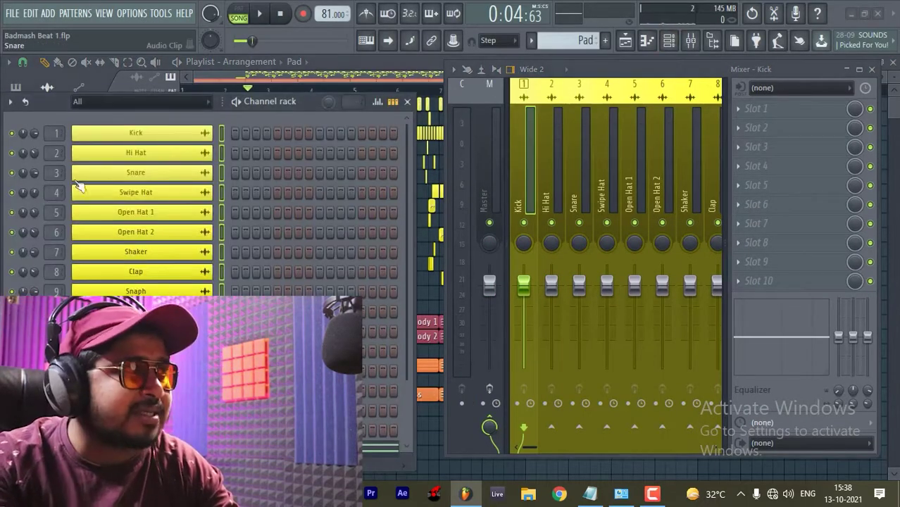